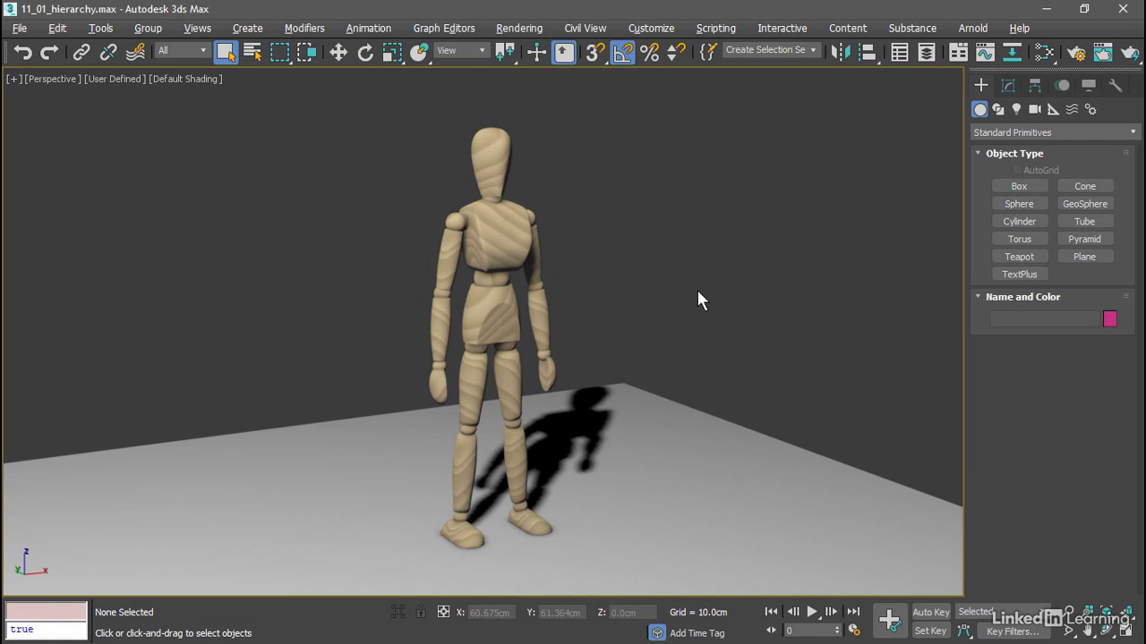
Rotate the mannequin's right shoulder outward by about 55 degrees around its Y axis and undo the rotation
click(440, 260)
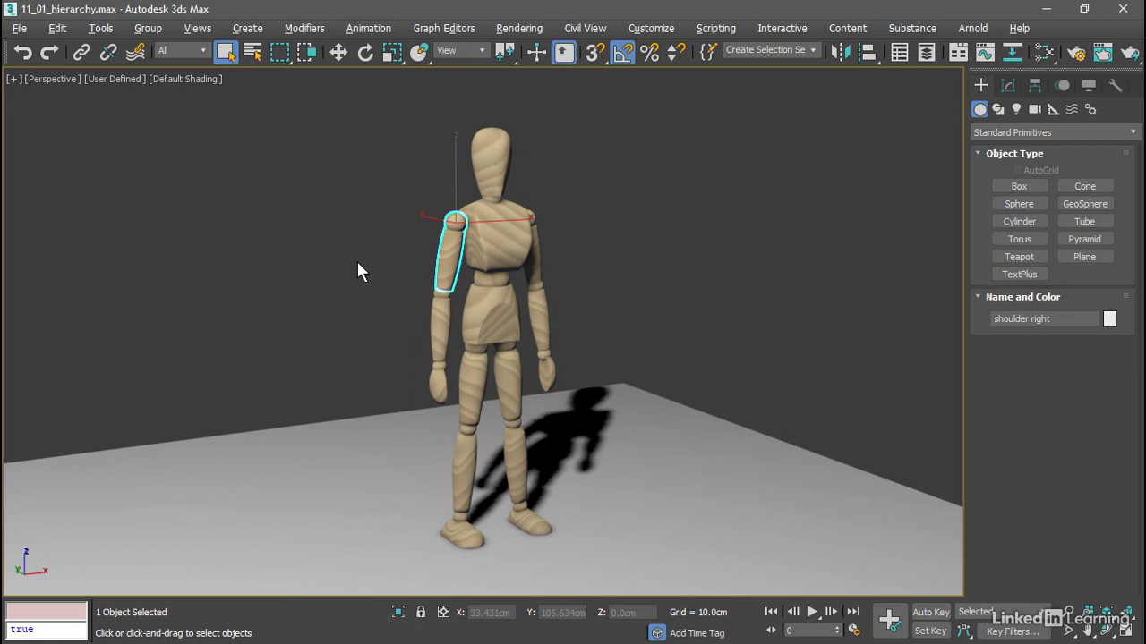
click(366, 53)
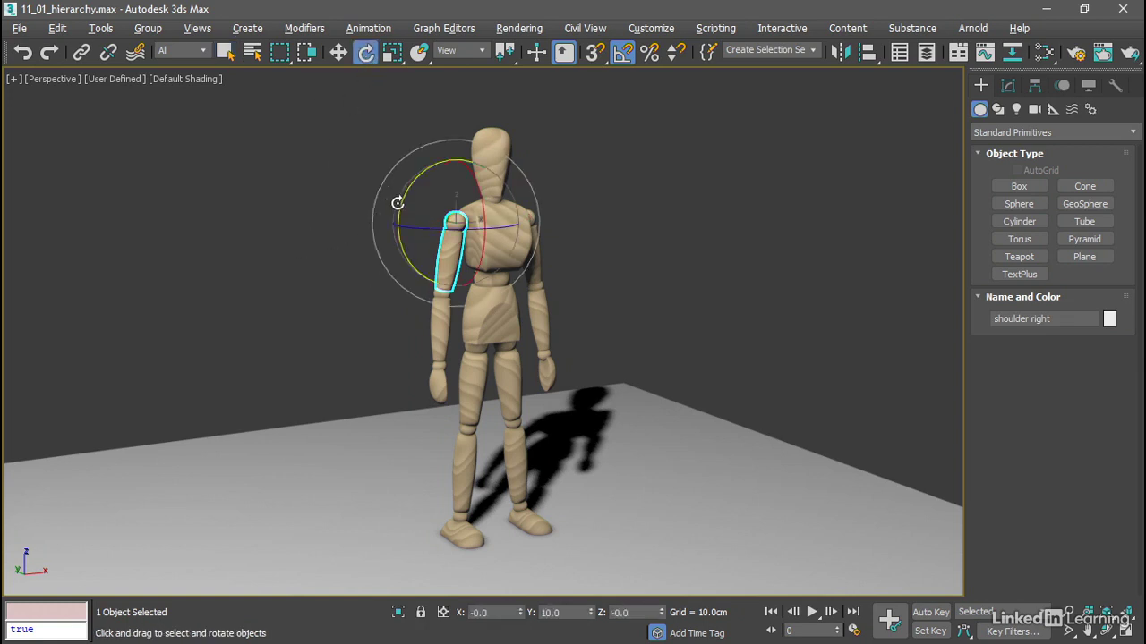
drag(397, 203, 438, 161)
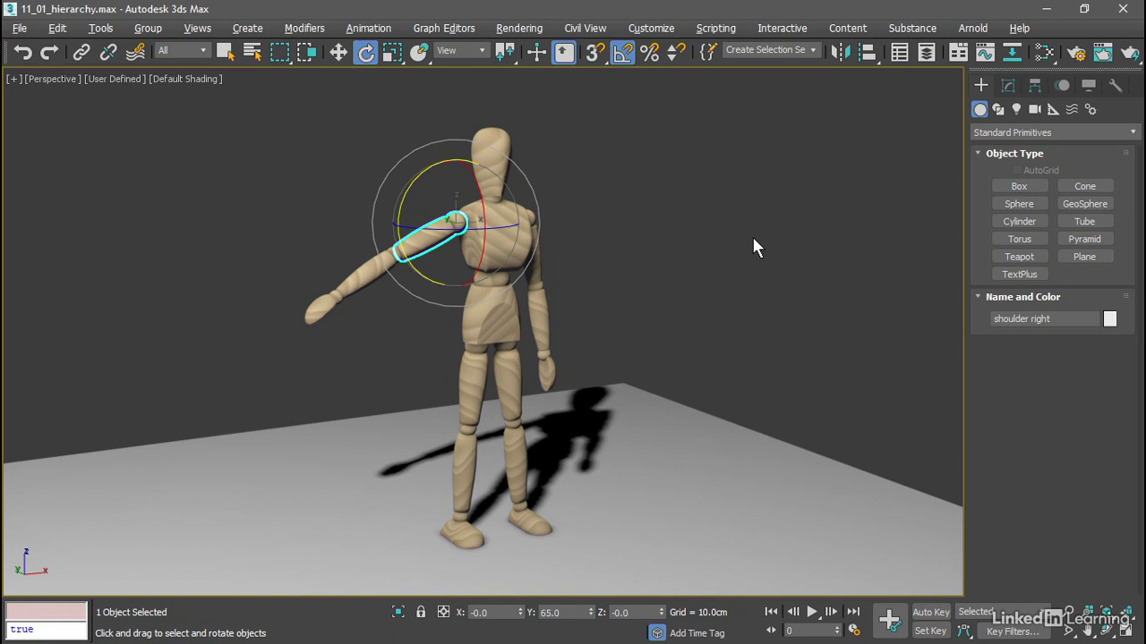
key(ctrl+z)
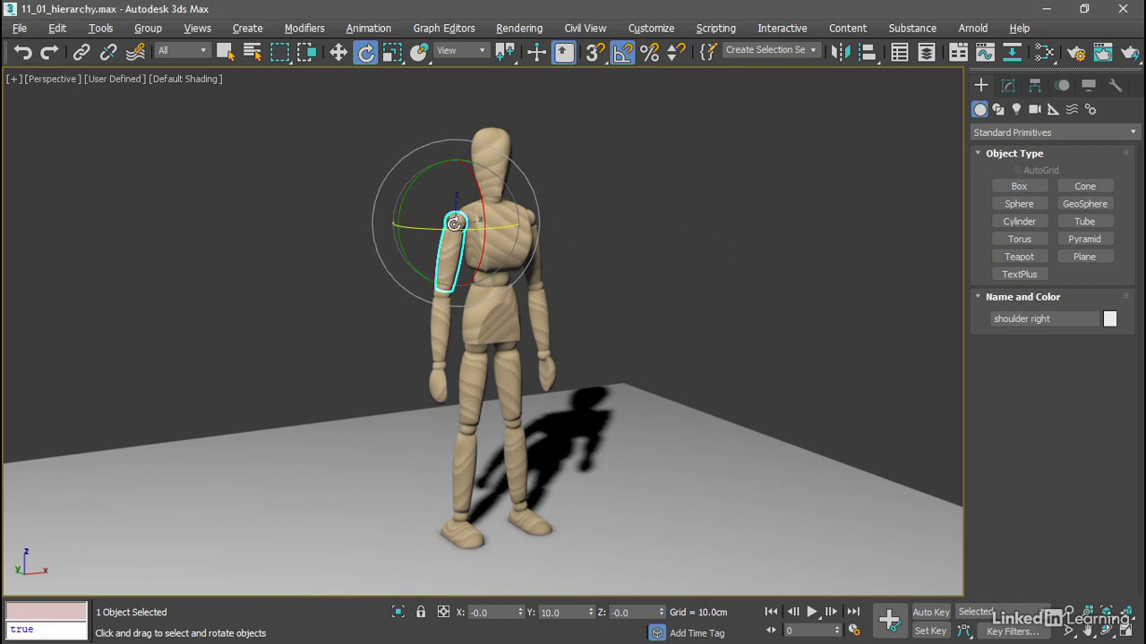
Select the right elbow and the right wrist in turn to inspect the lower parts of the arm chain
click(434, 320)
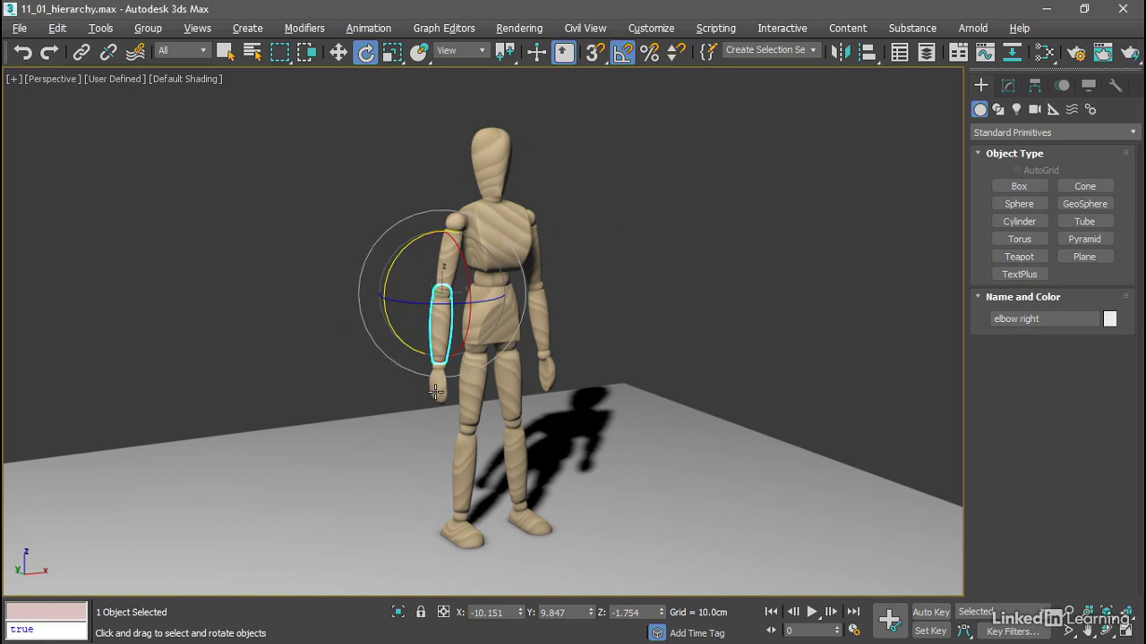
key(Page_Down)
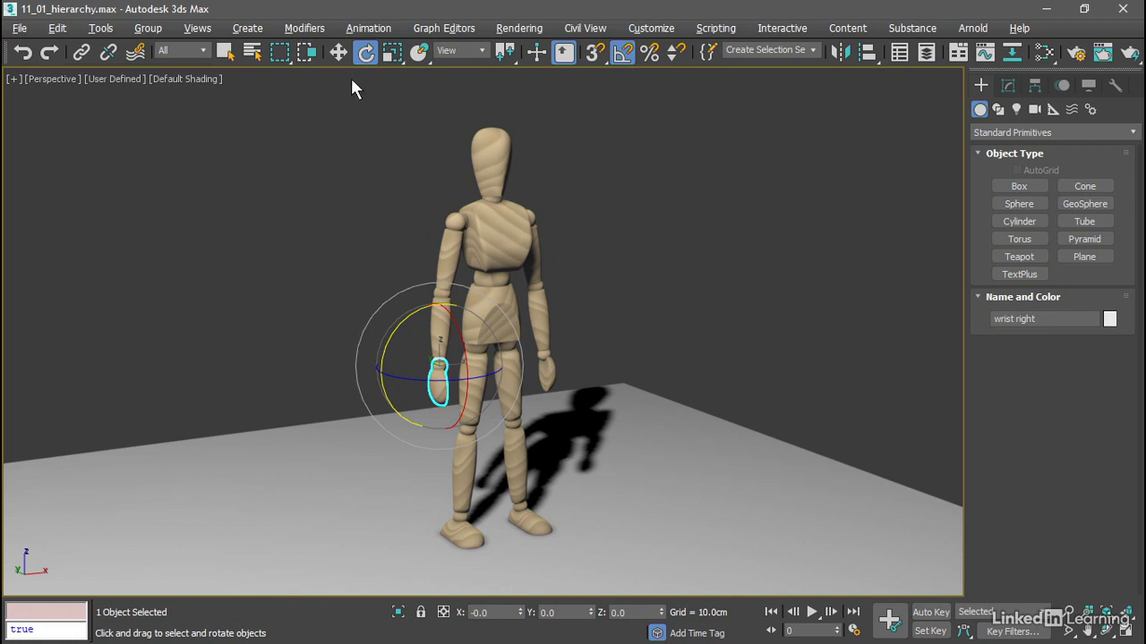
Move the right shoulder about 8 cm away from the torso along the X axis and undo the move
click(340, 51)
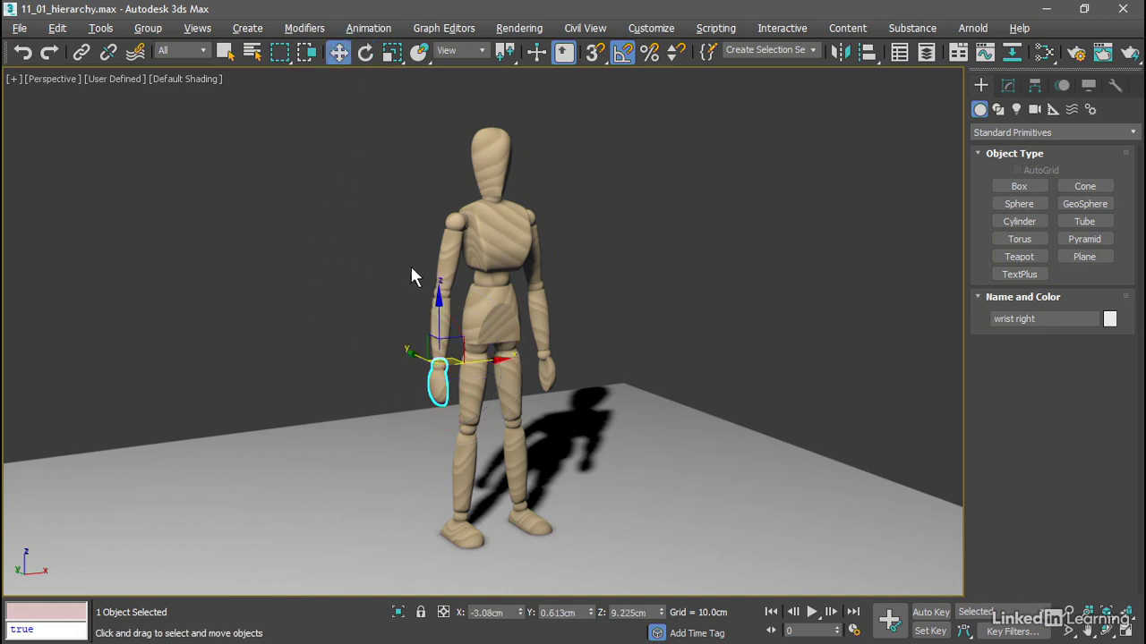
click(449, 249)
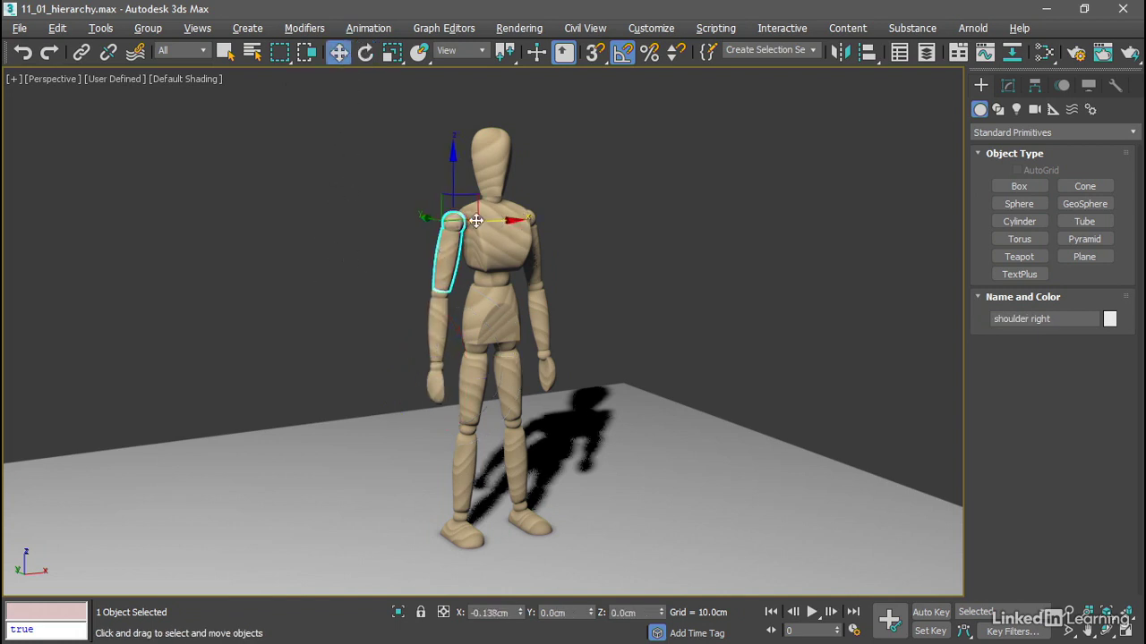
drag(521, 220, 364, 217)
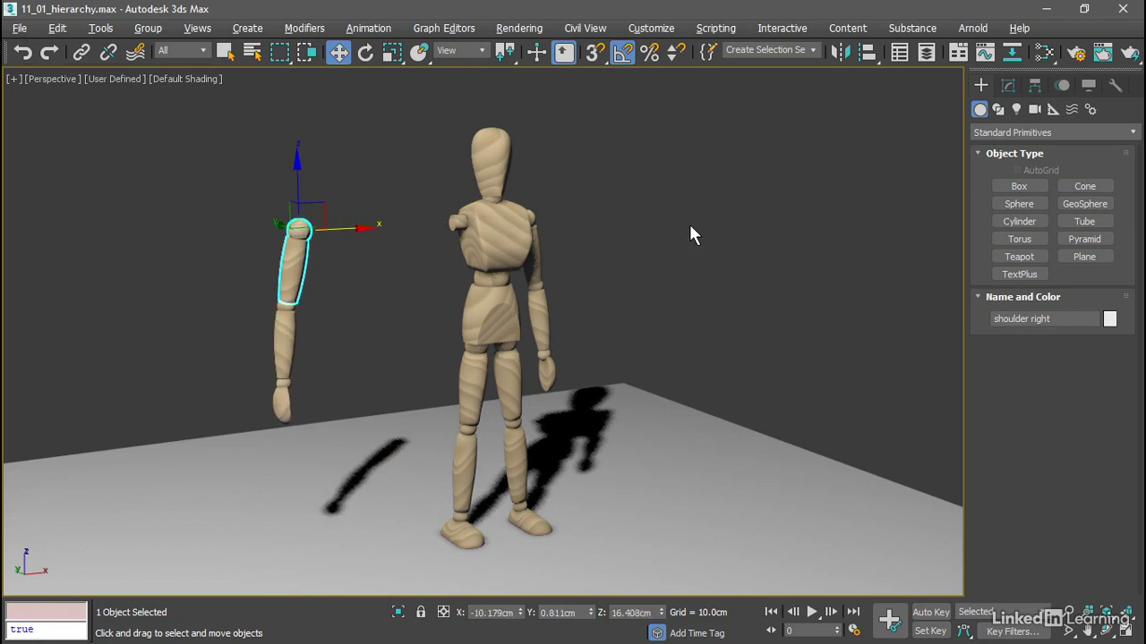
key(ctrl+z)
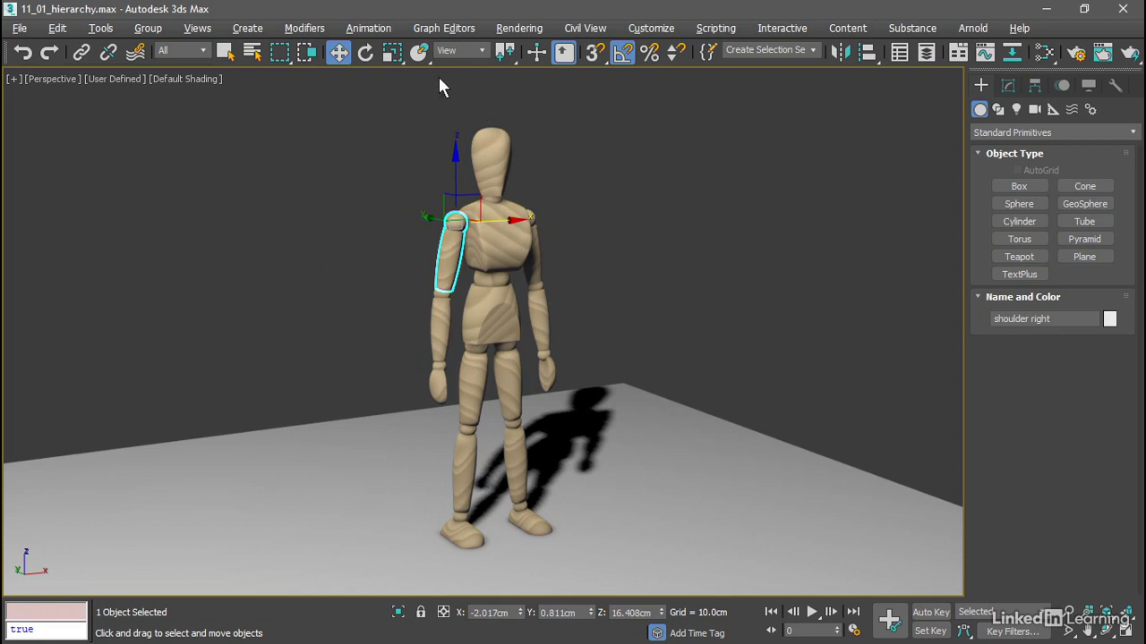
Scale the pelvis uniformly down and up to about 161 percent and undo the scaling
click(393, 52)
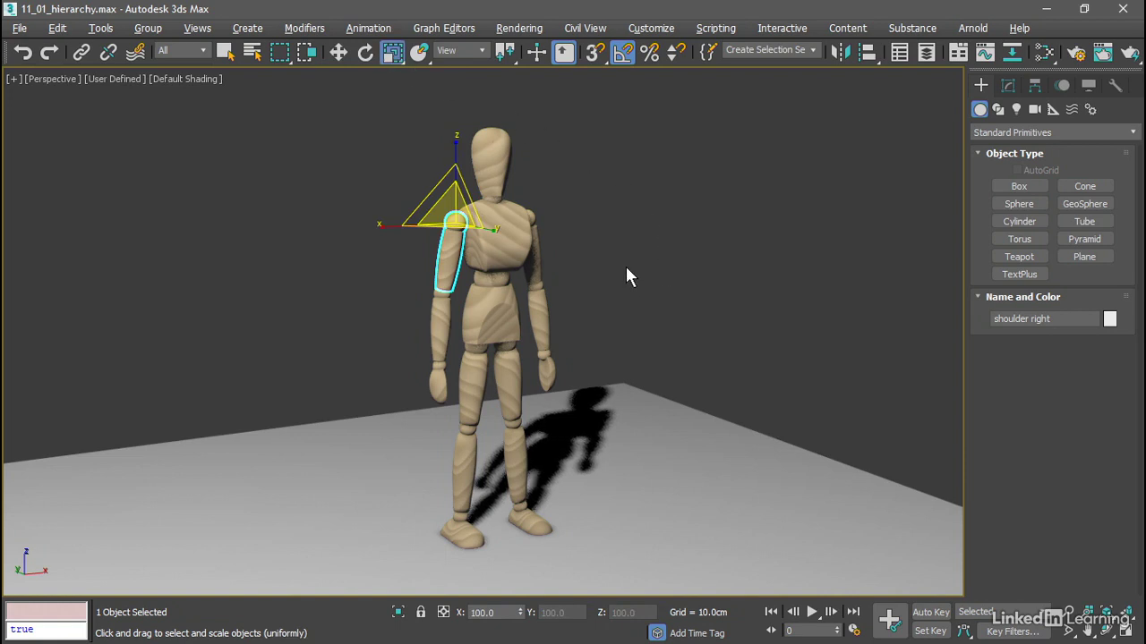
click(477, 296)
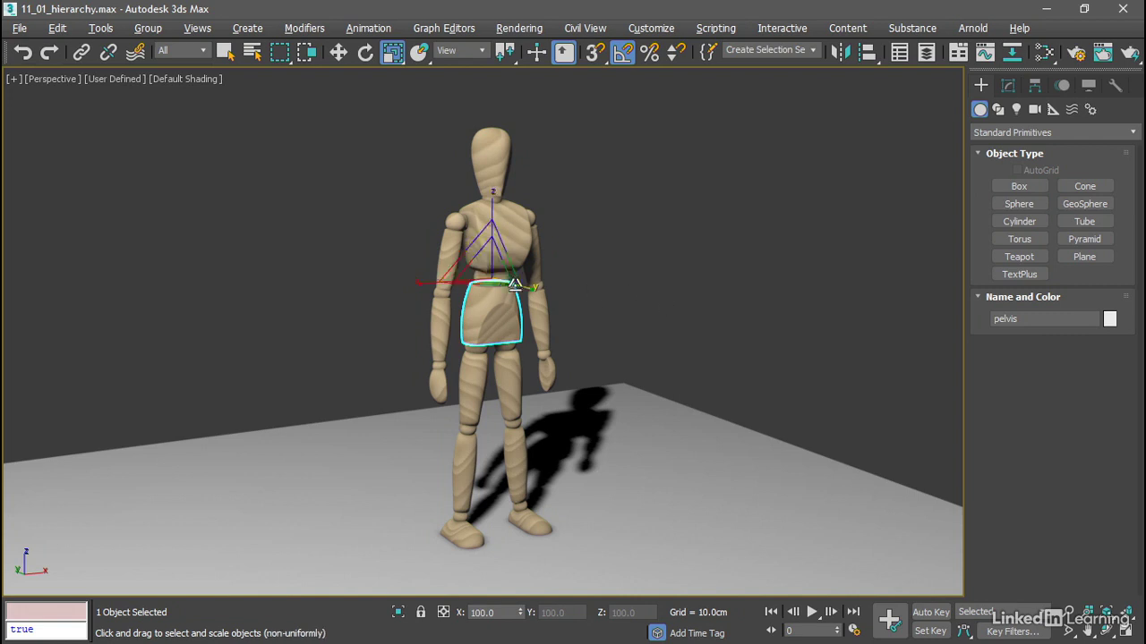
scroll(488, 273, up, 5)
scroll(555, 135, down, 6)
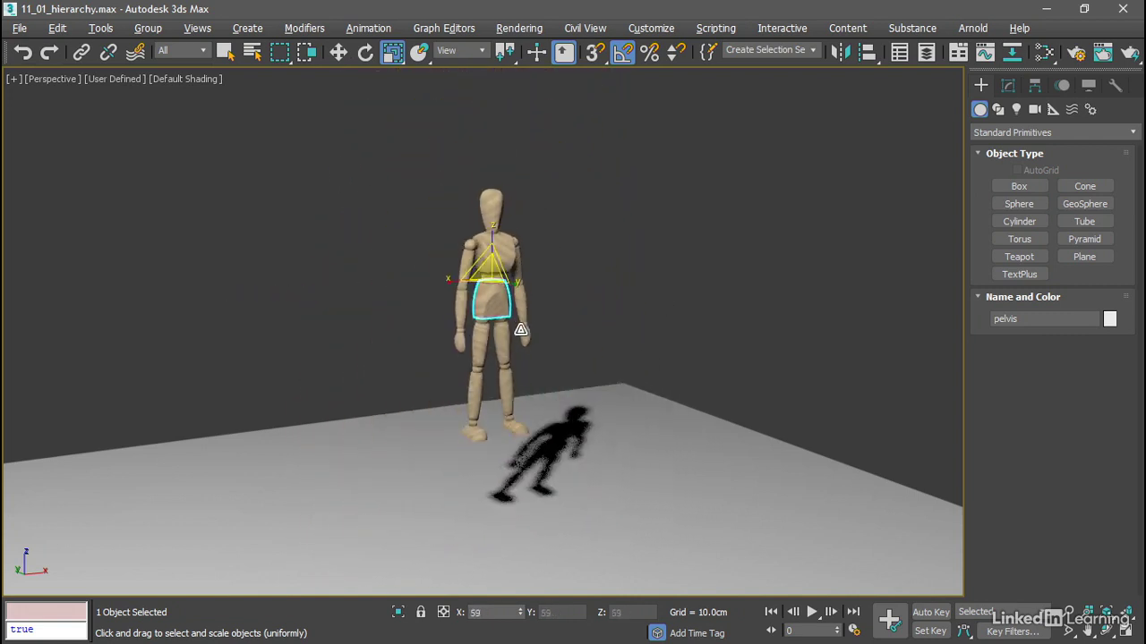
scroll(553, 213, up, 4)
drag(552, 214, 553, 215)
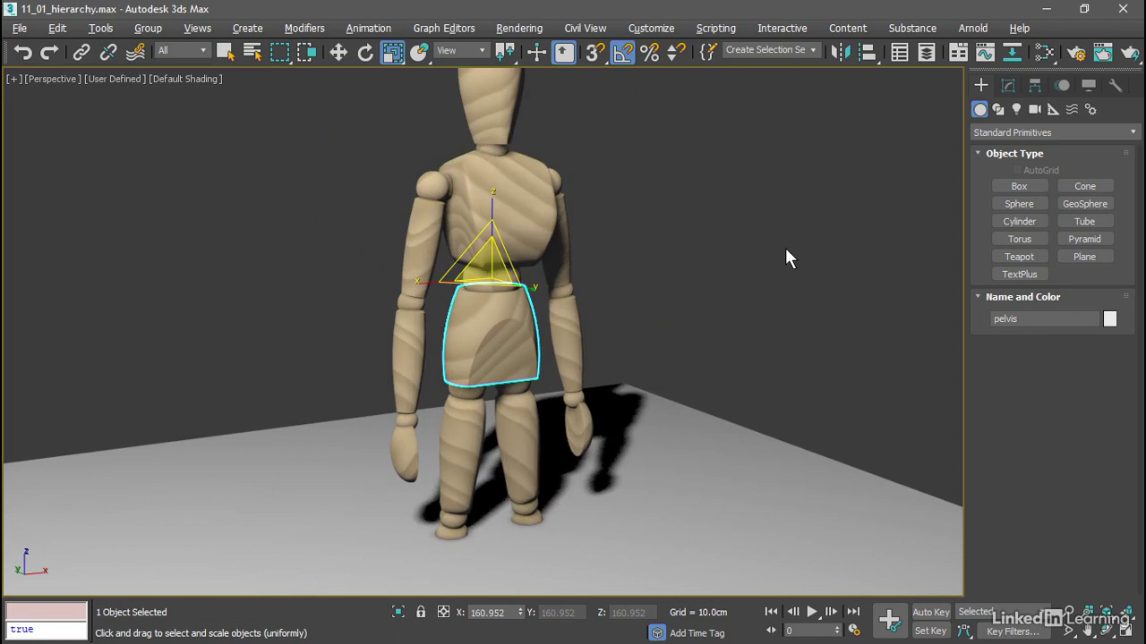
key(ctrl+z)
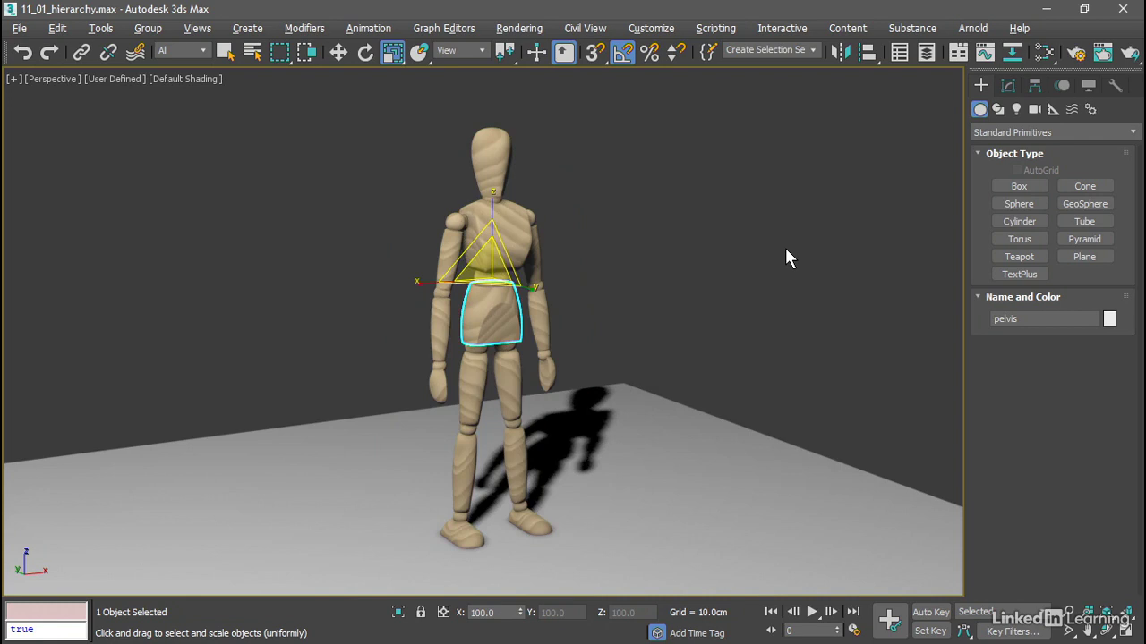
Select the right wrist and the right elbow in turn to inspect them, and clear the selection
click(438, 387)
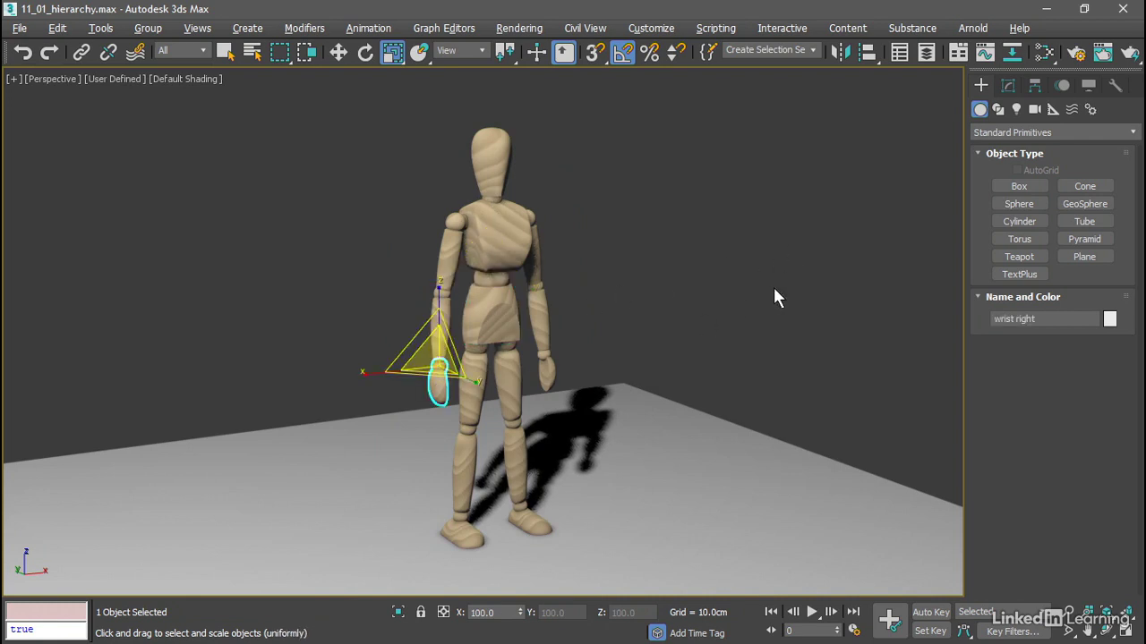
click(445, 309)
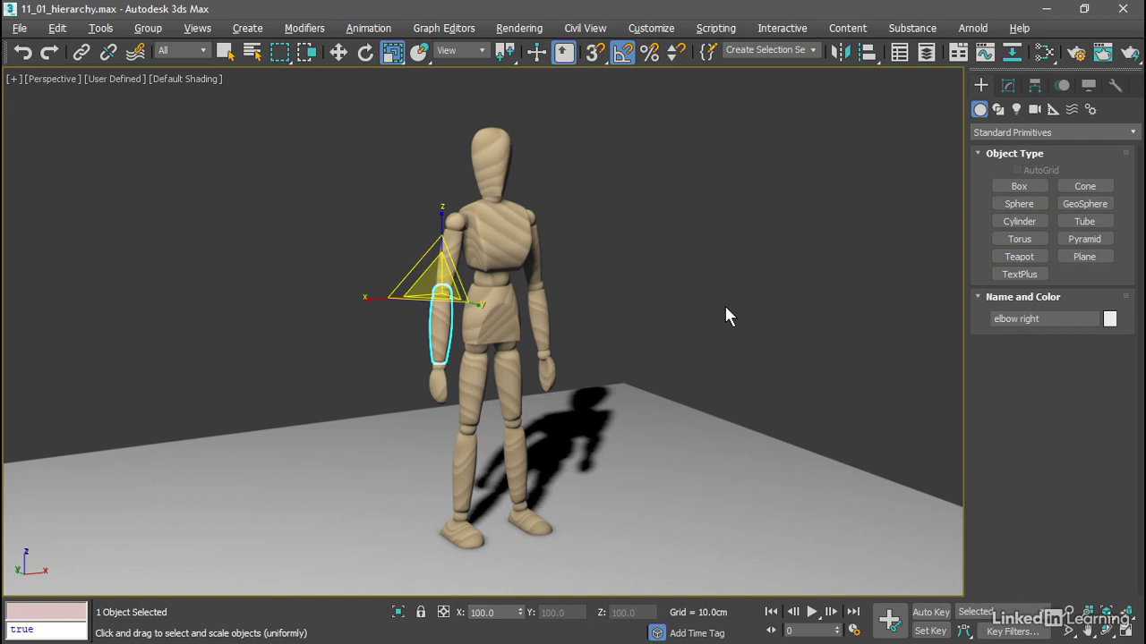
click(725, 315)
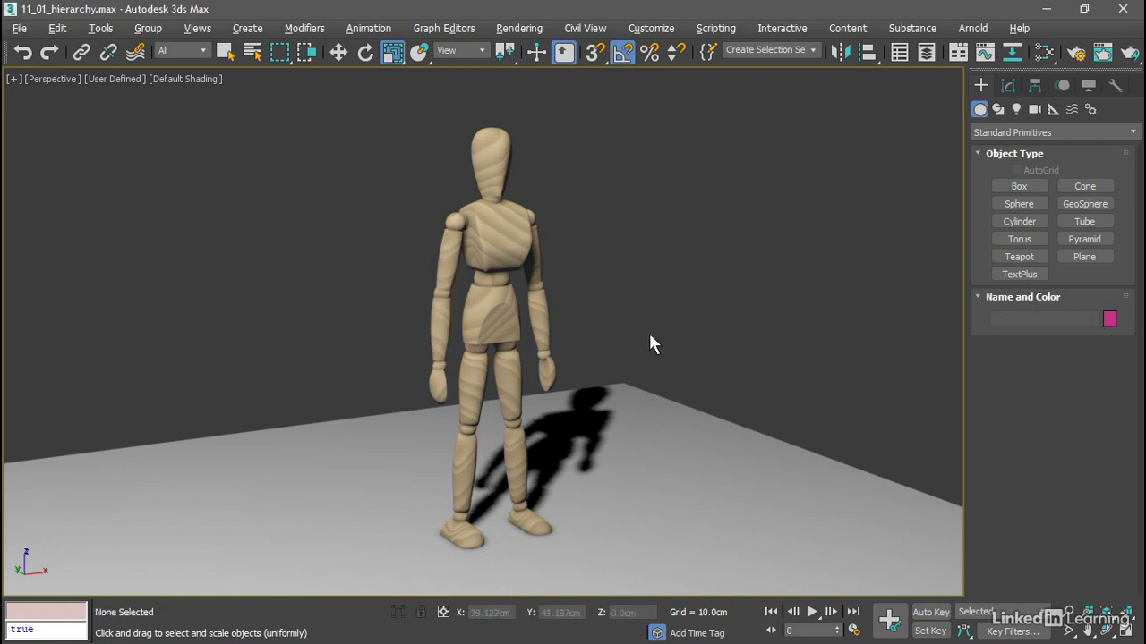
Scale the pelvis uniformly up and down to about 61 percent, undo the scaling and deselect it
click(492, 318)
scroll(486, 264, up, 3)
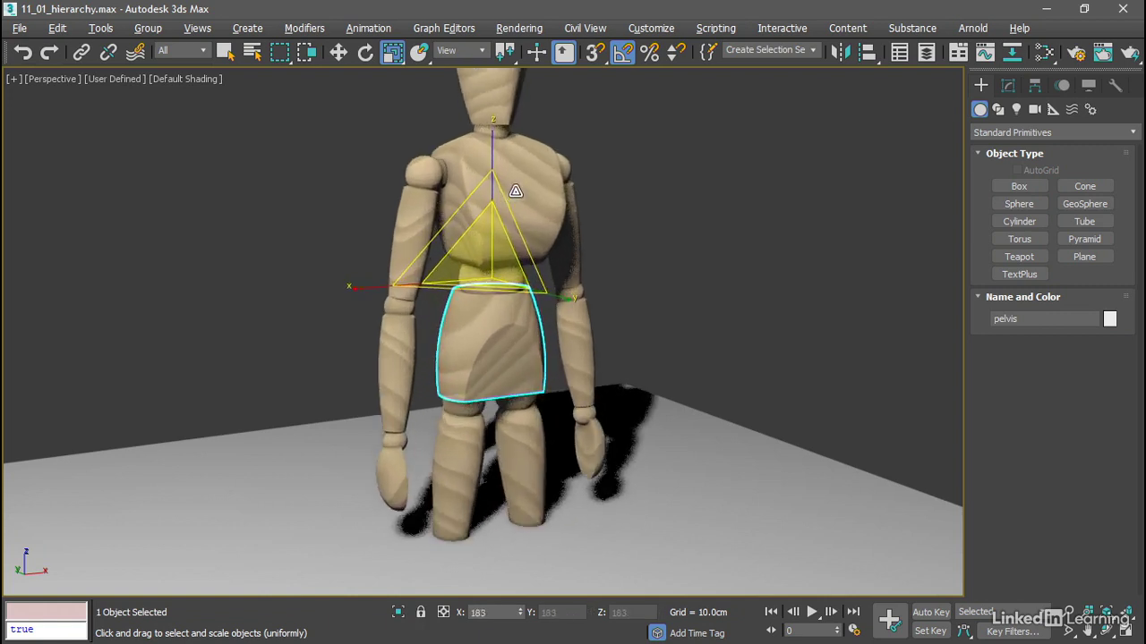
scroll(486, 265, down, 6)
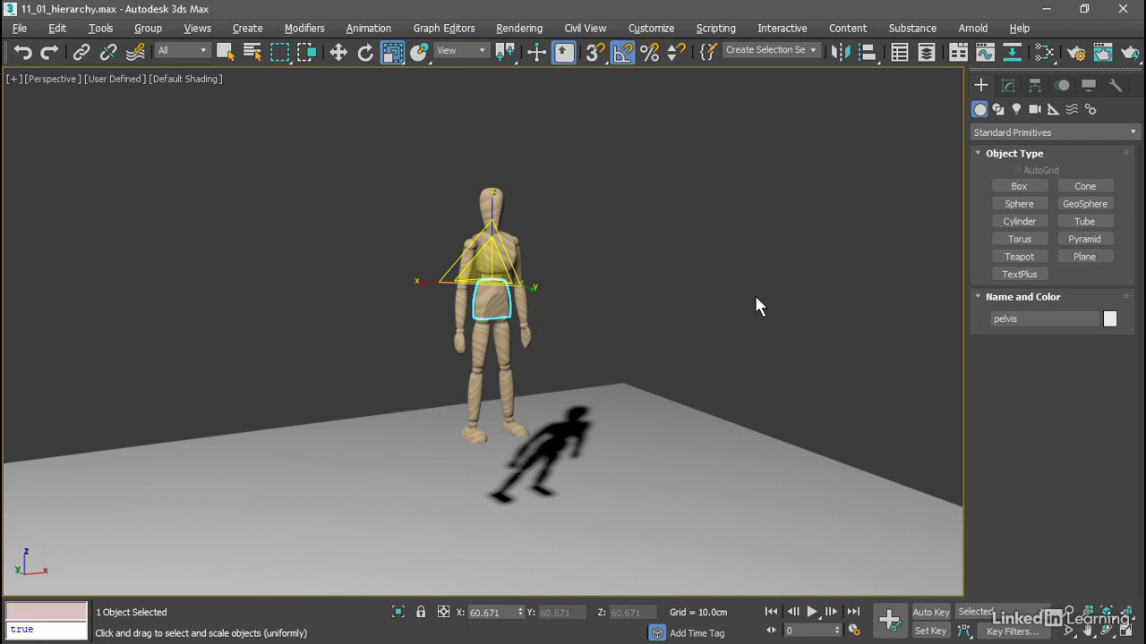
key(ctrl+z)
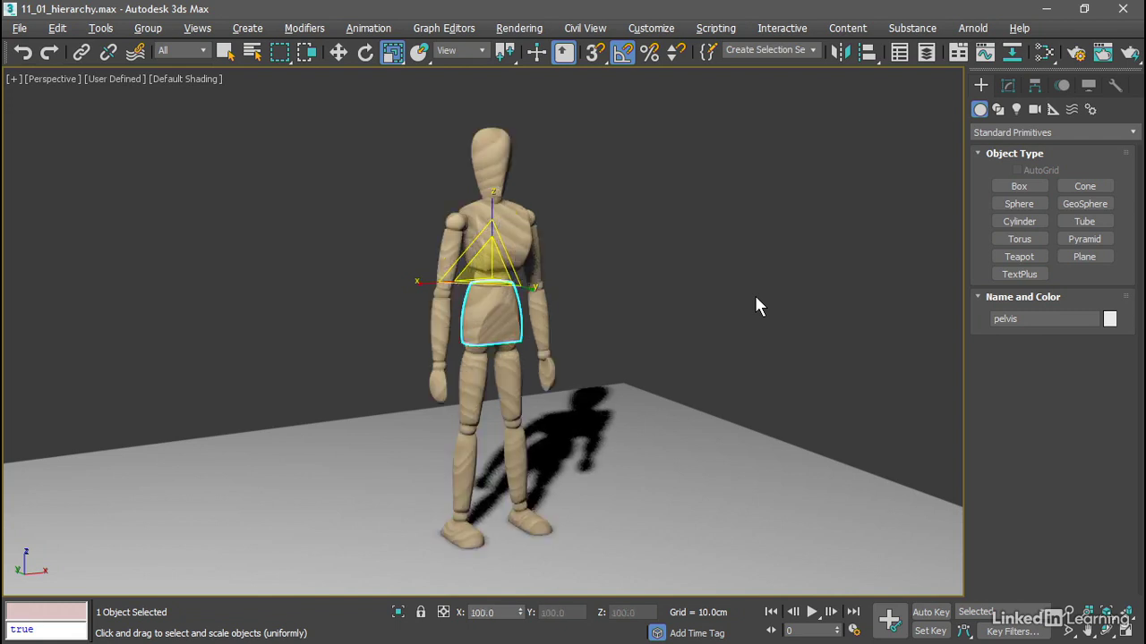
click(756, 298)
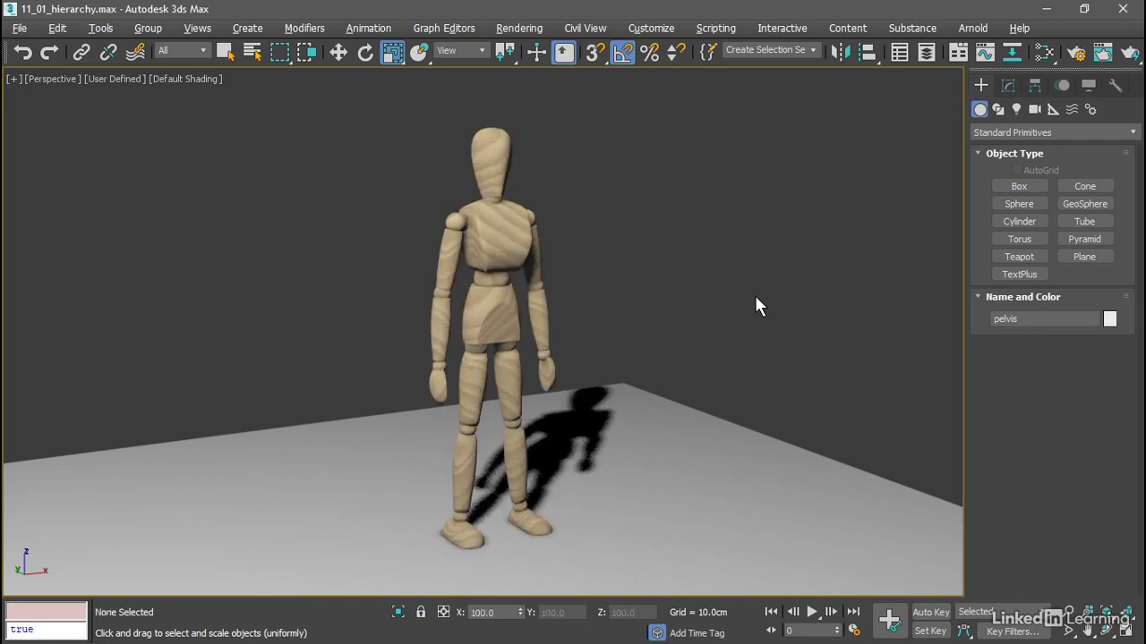
Select the chest and the right hip in turn to inspect the parts attached to the pelvis, and clear the selection
click(511, 243)
click(491, 374)
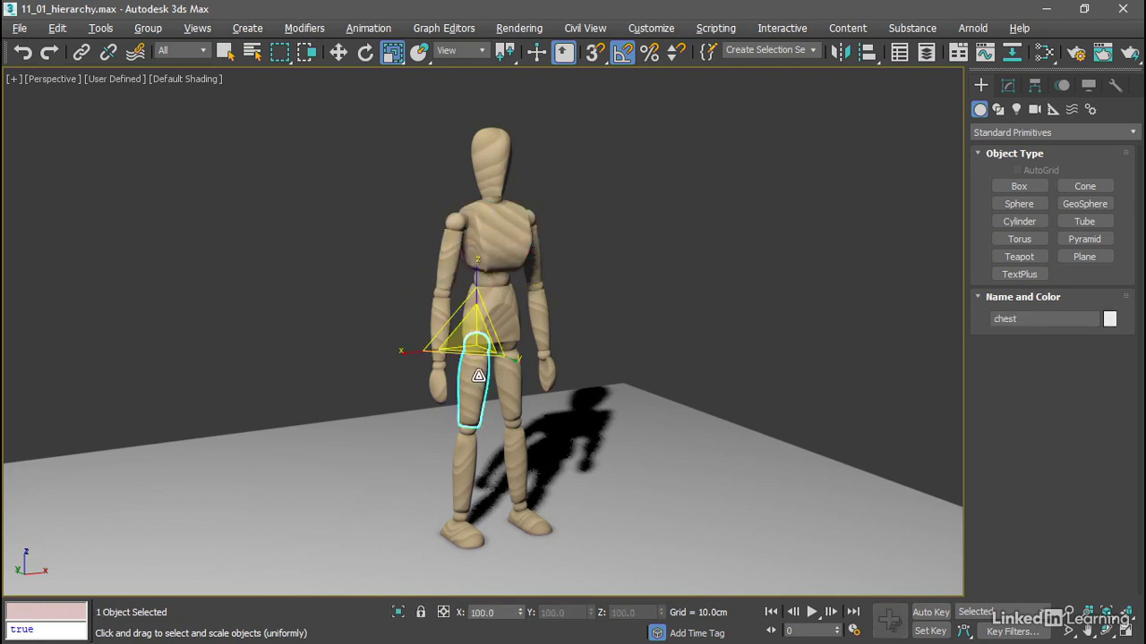
click(729, 326)
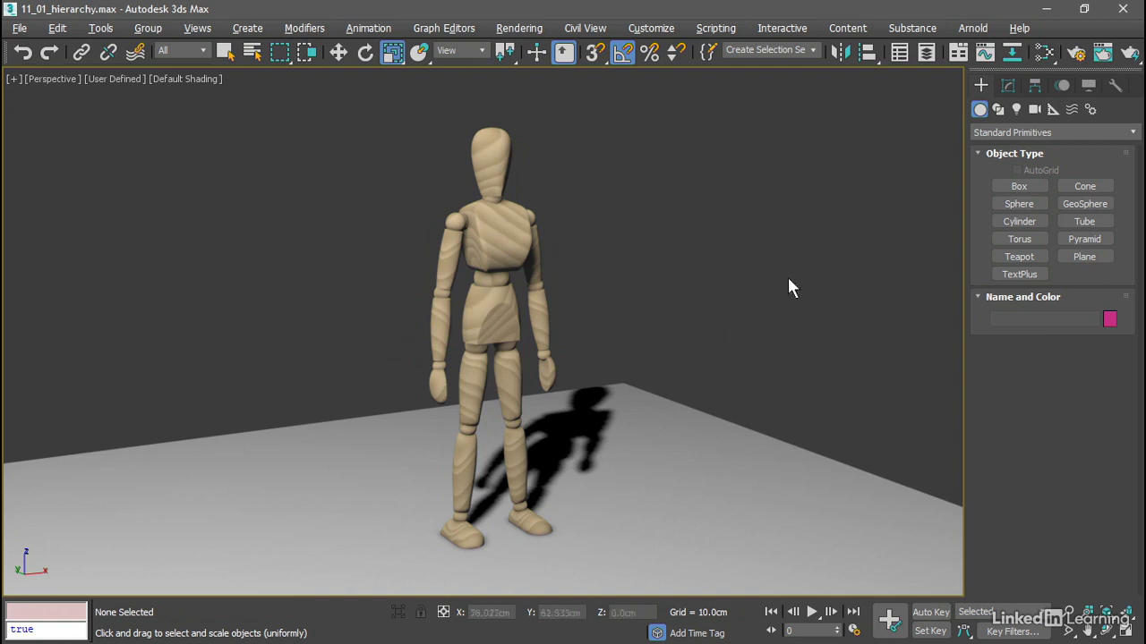
Show the Scene Explorer and expand all branches of the object hierarchy
click(900, 54)
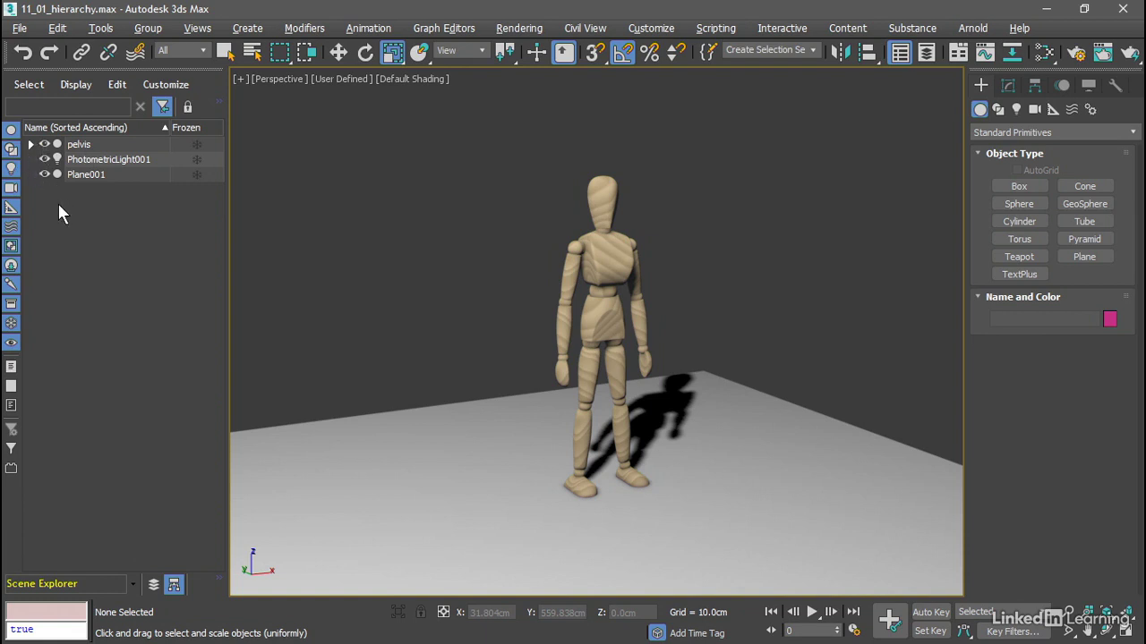
click(30, 144)
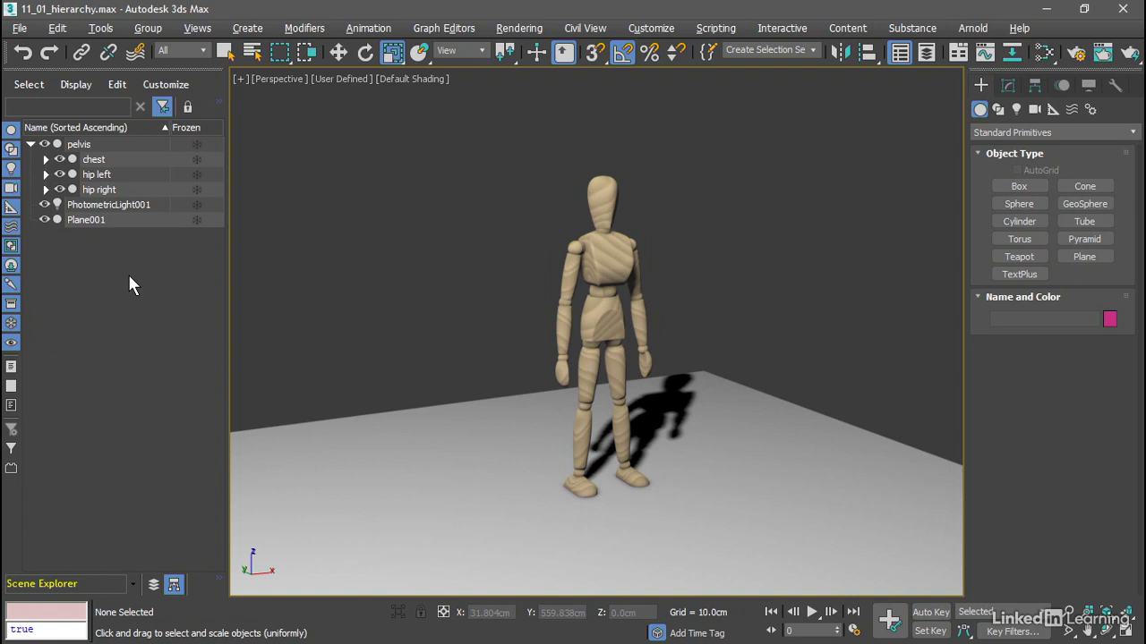
right_click(170, 278)
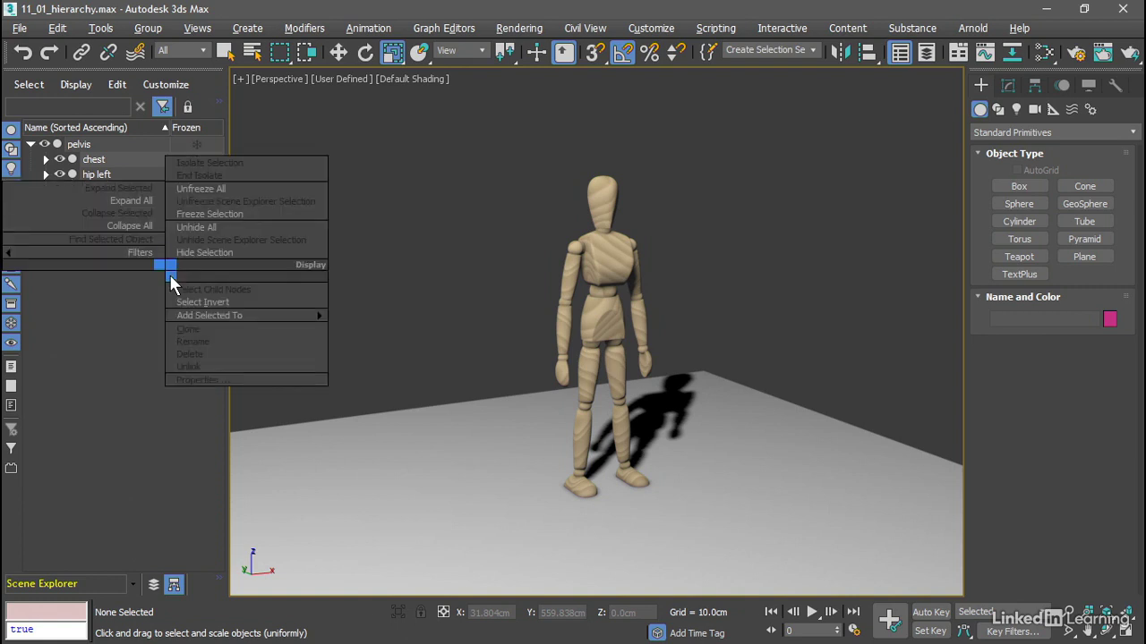
click(141, 202)
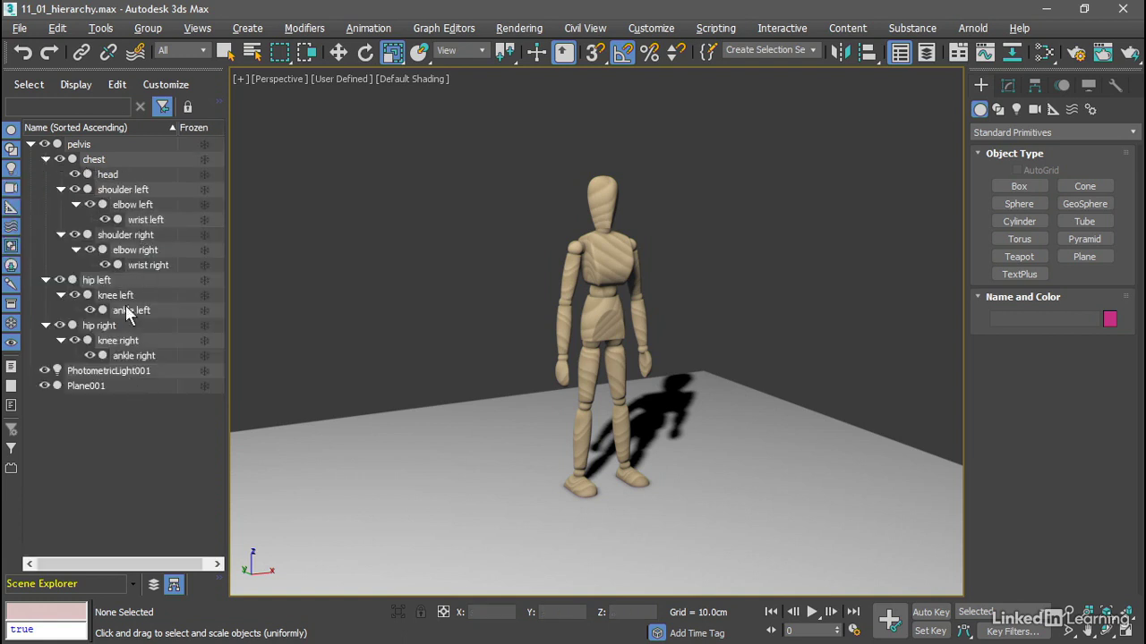
Collapse the whole hierarchy in the Scene Explorer and re-expand the pelvis with all of its descendants at once
right_click(165, 437)
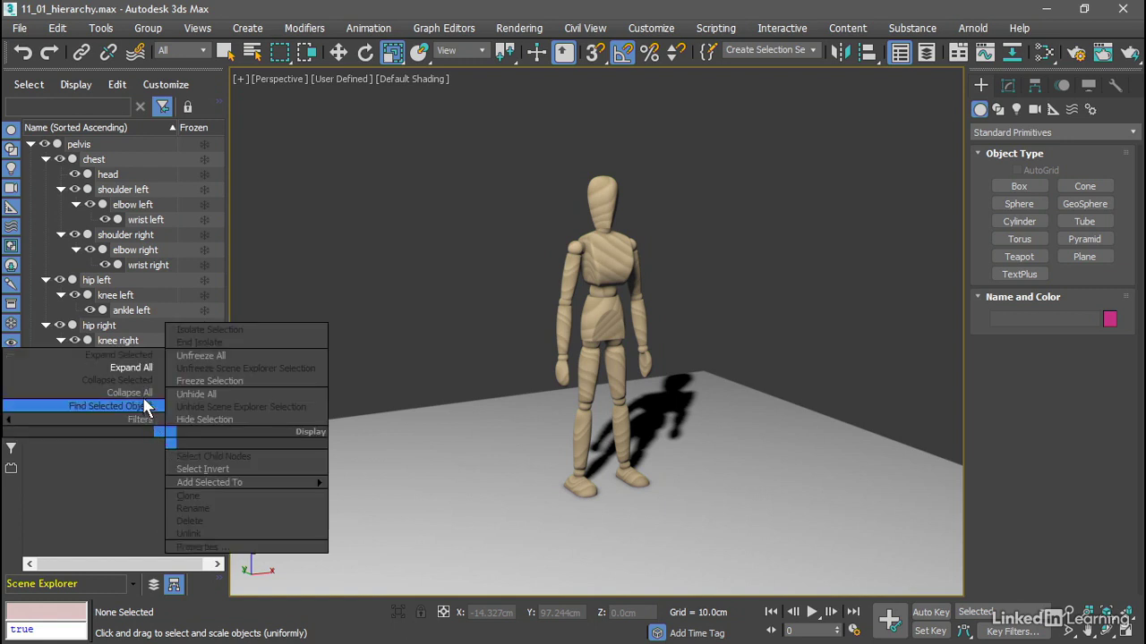
click(146, 400)
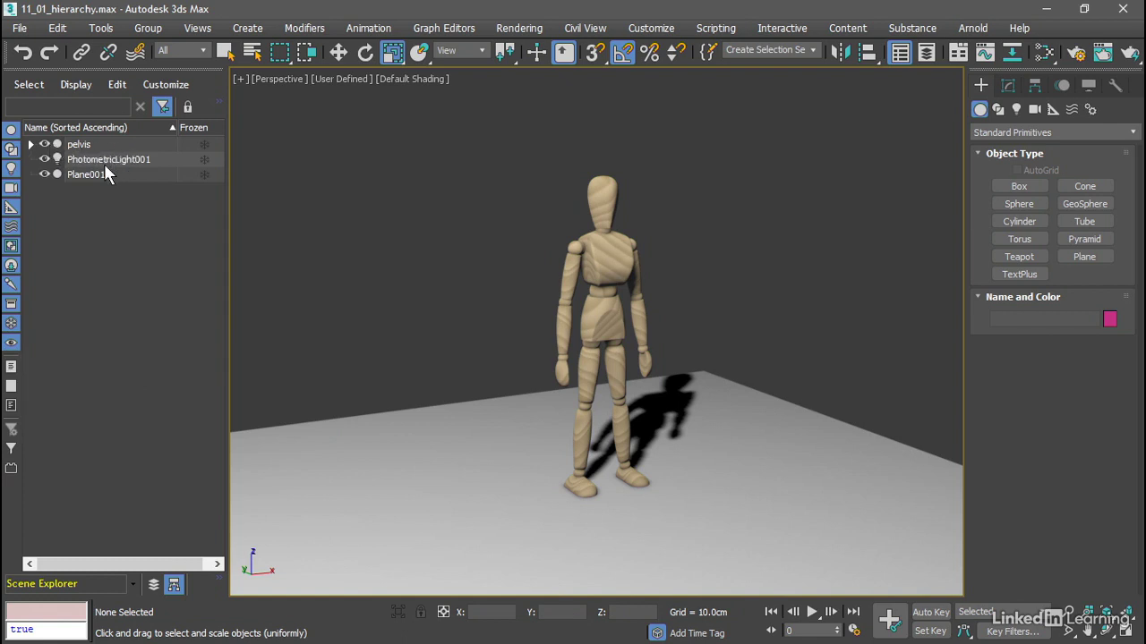
ctrl+click(31, 144)
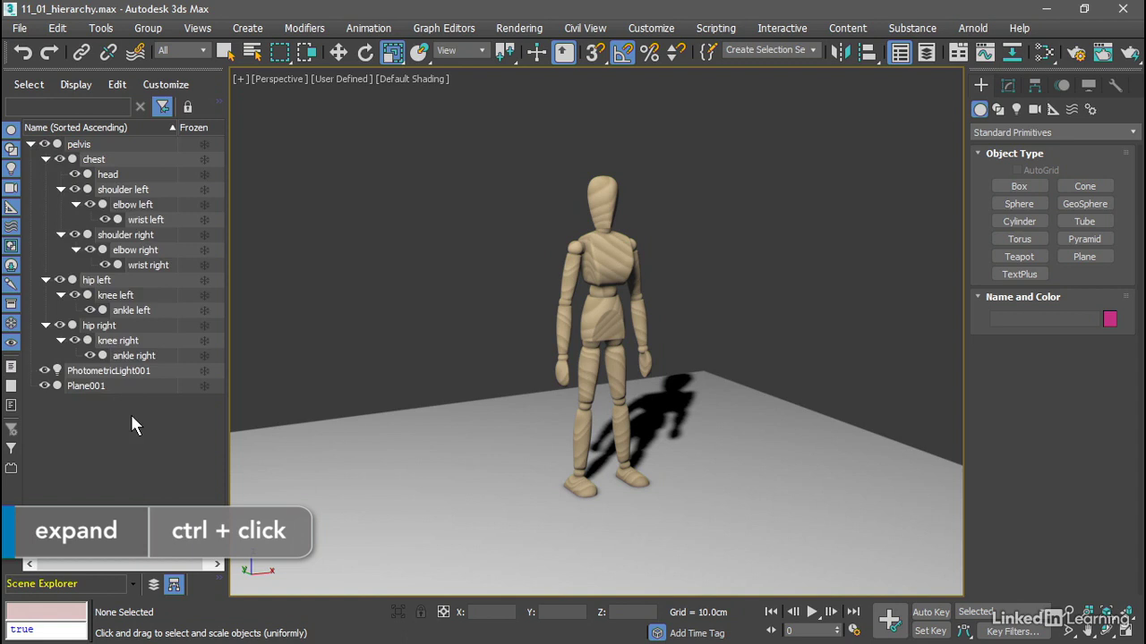